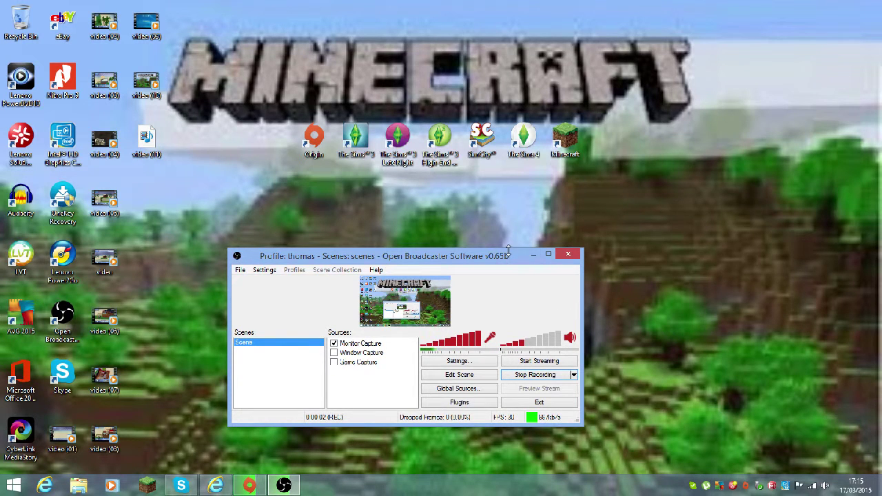
- Make the OBS window taller, then minimize it so the Origin games library shows
drag(508, 251, 505, 89)
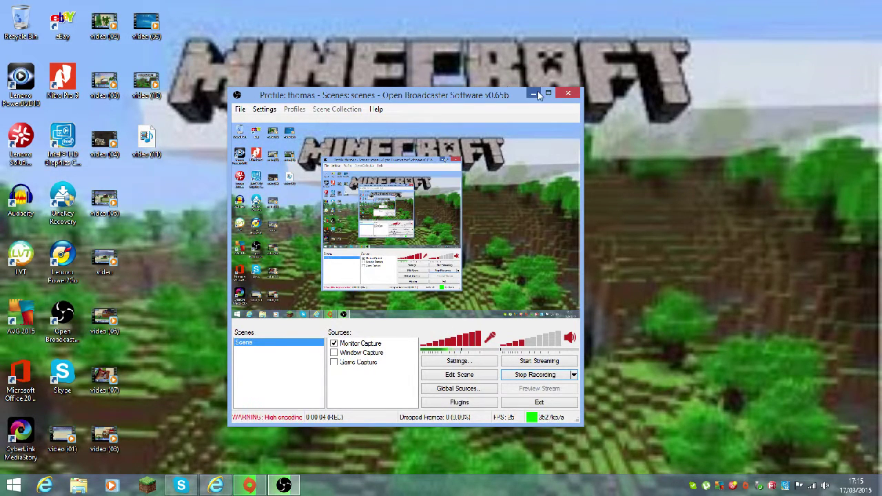
click(534, 93)
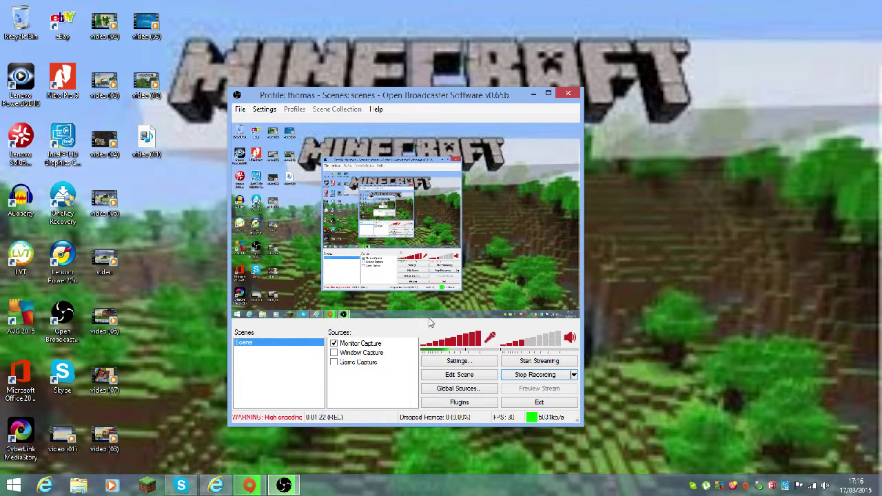
click(530, 94)
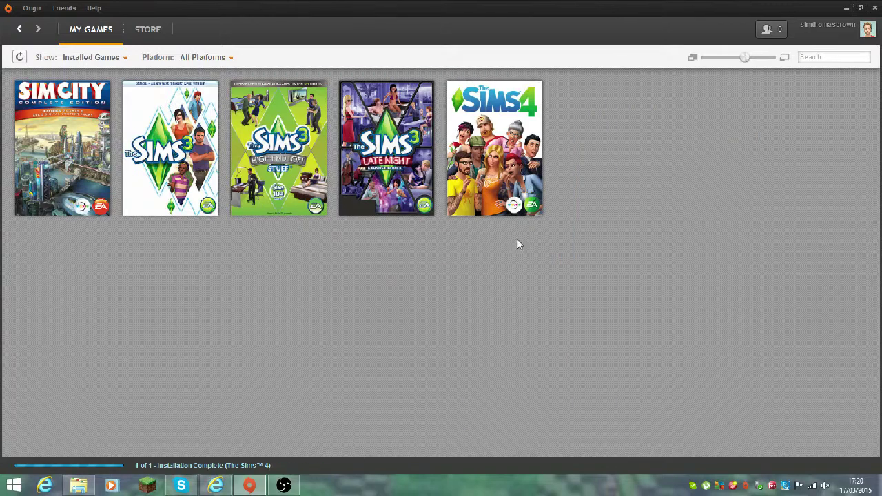
- Launch The Sims 4 from its tile in the Origin My Games library
click(539, 175)
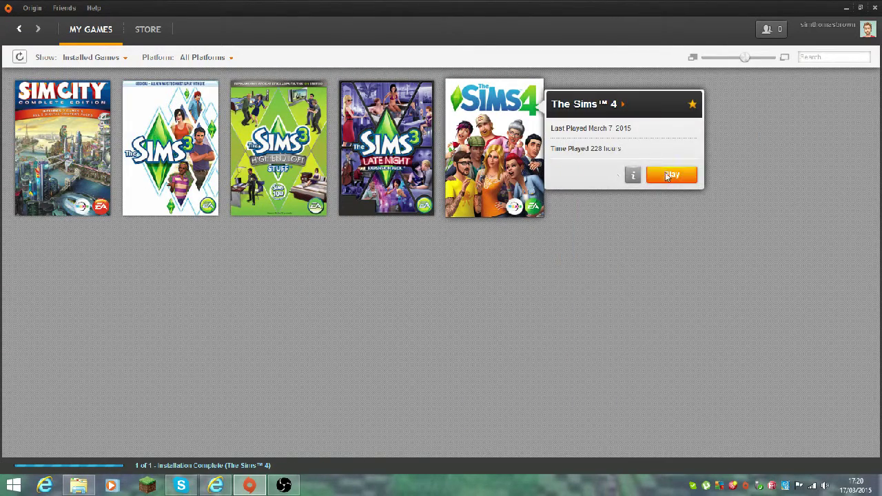
click(483, 428)
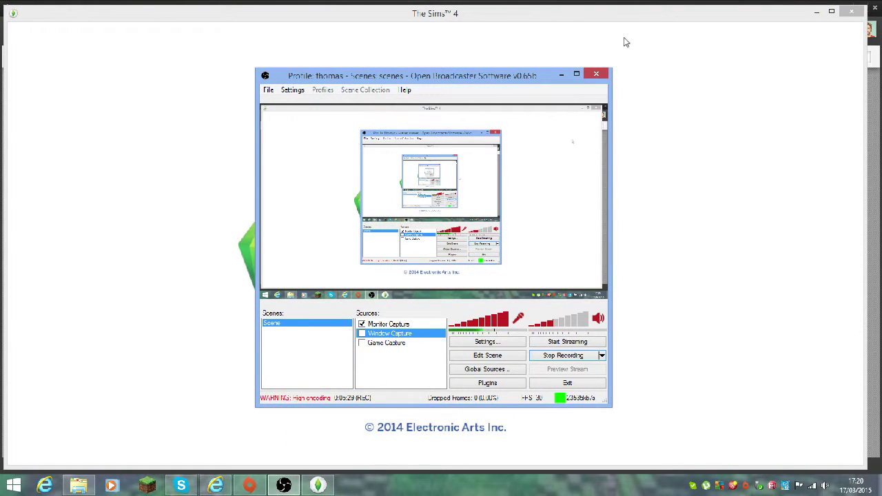
- Bring OBS back in front of The Sims 4 and open the Sources right-click menu showing Add
click(853, 202)
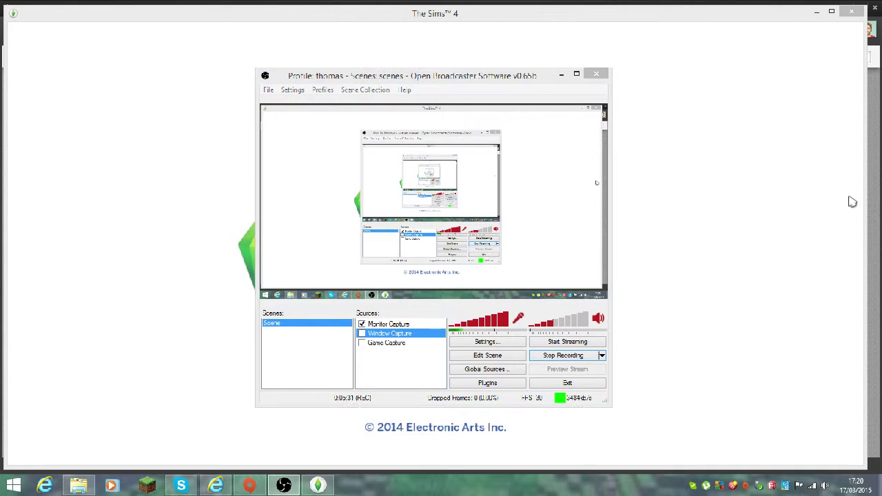
click(574, 217)
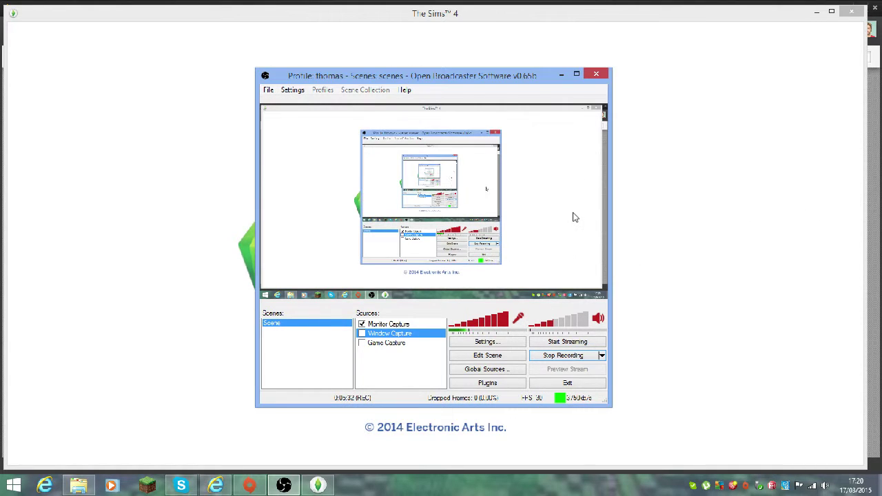
right_click(368, 343)
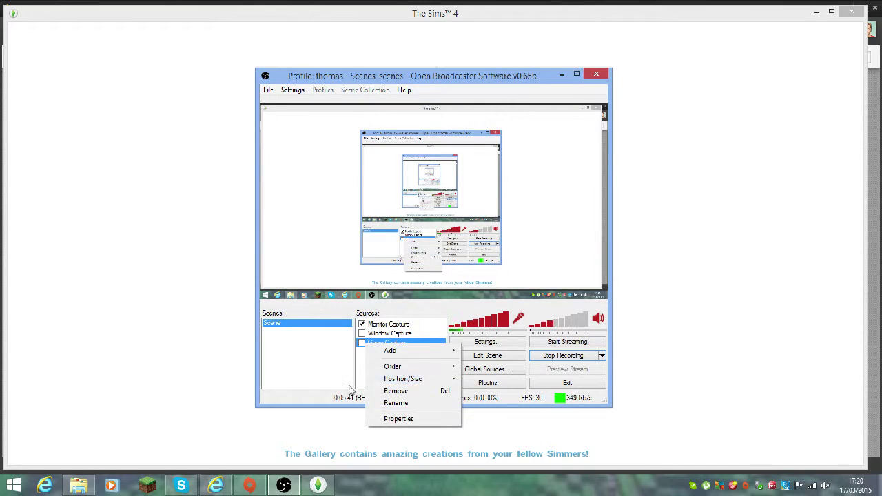
click(347, 363)
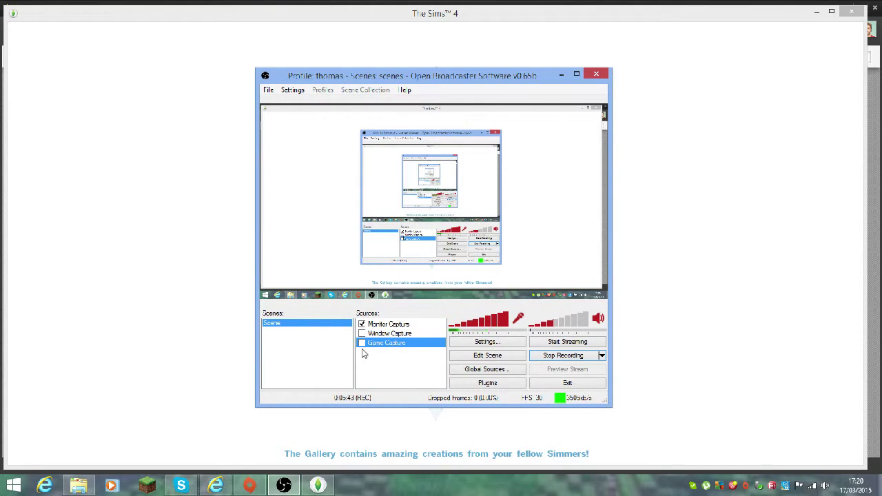
right_click(372, 350)
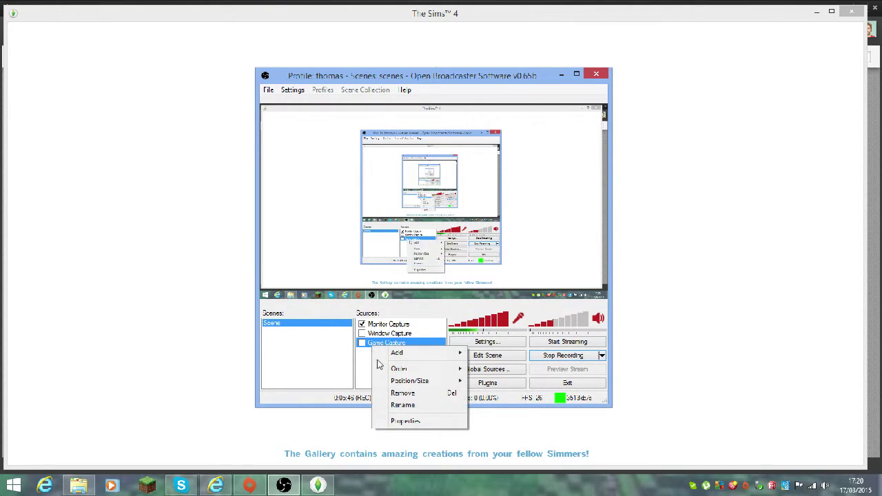
click(355, 361)
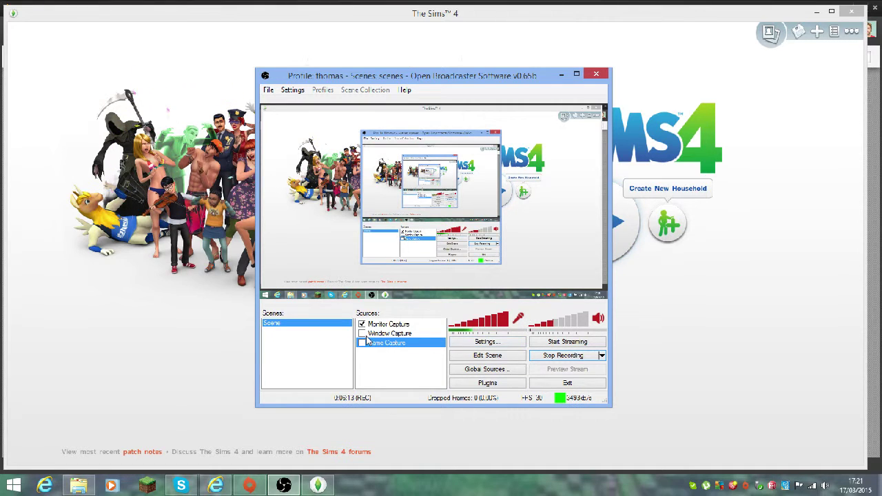
right_click(386, 368)
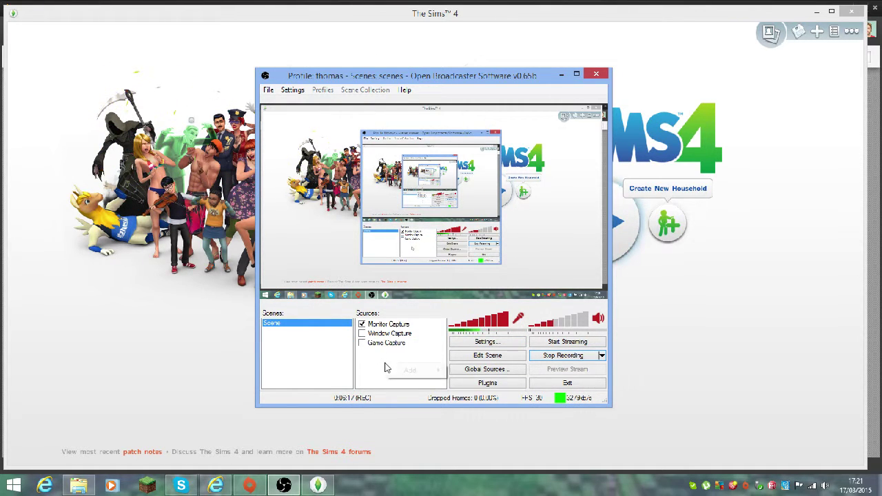
click(370, 366)
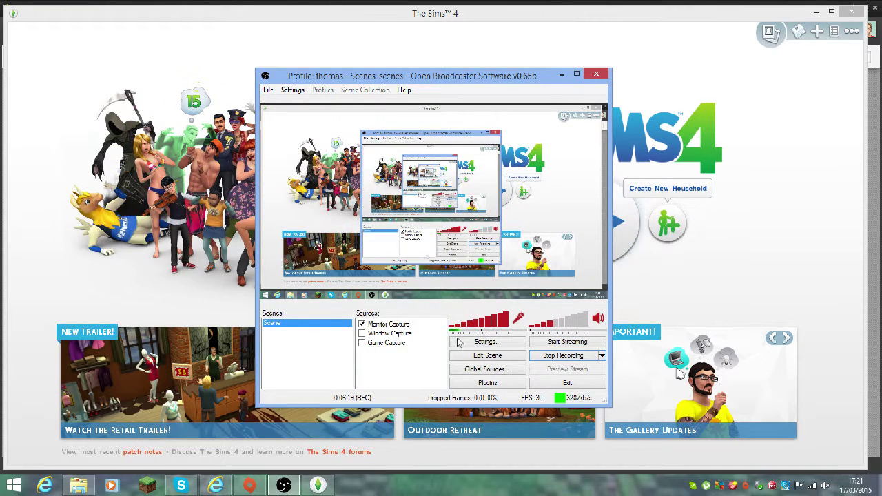
right_click(385, 361)
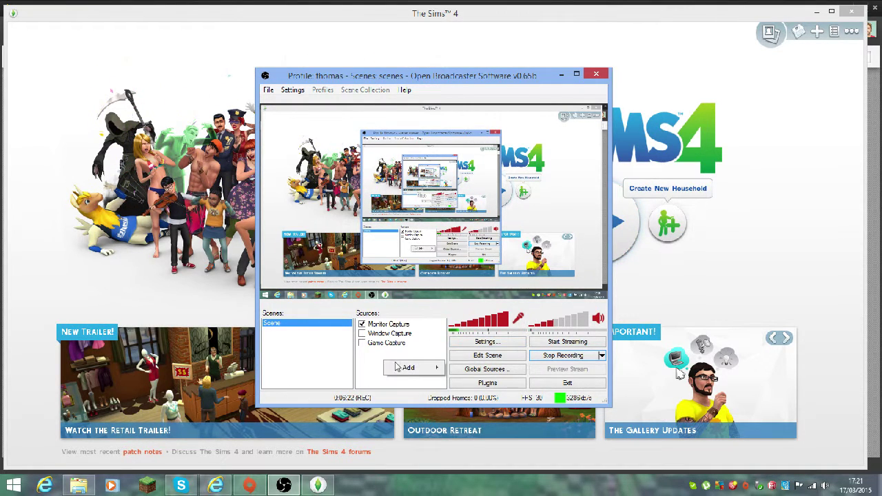
mouse_move(410, 367)
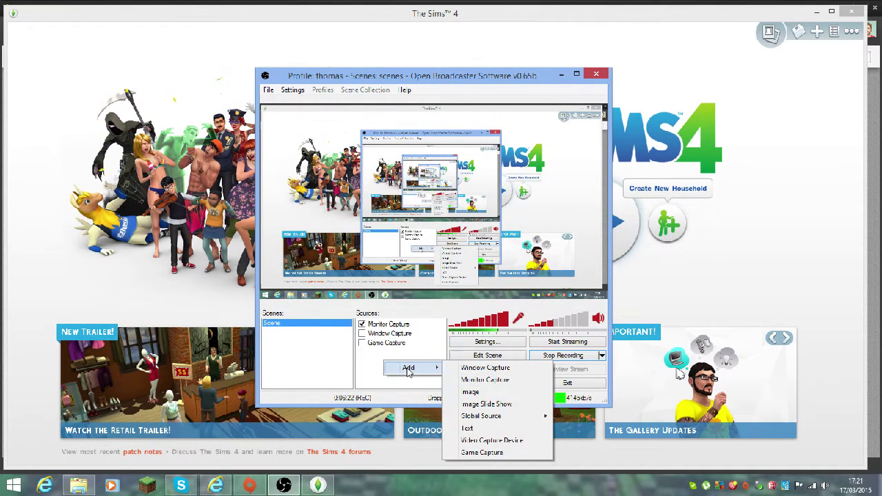
click(491, 369)
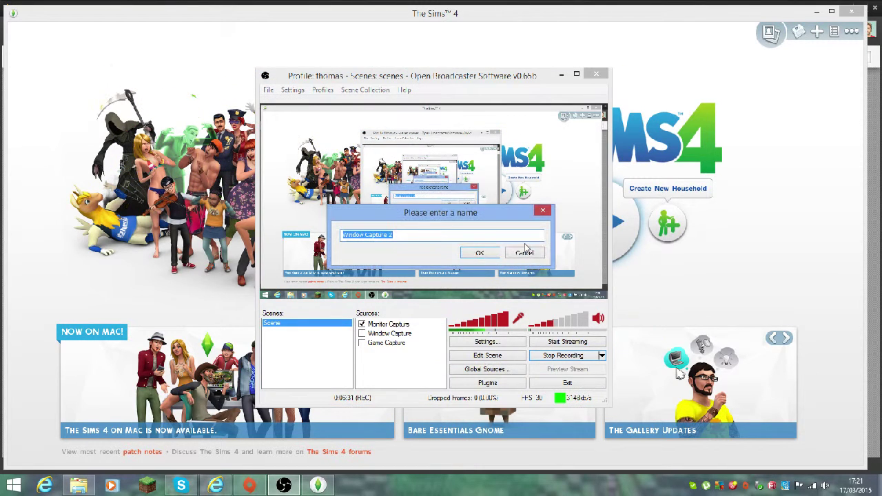
click(542, 210)
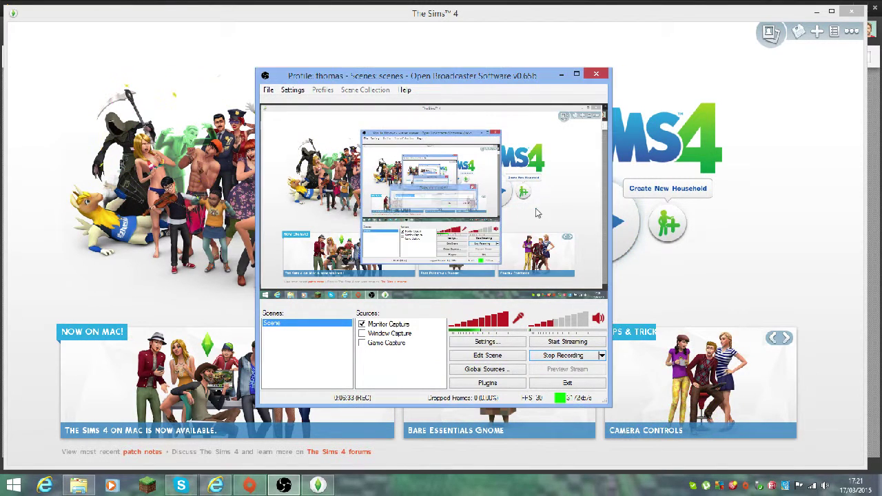
- Remove the Window Capture source from the scene, cancelling an accidental rename first
click(367, 337)
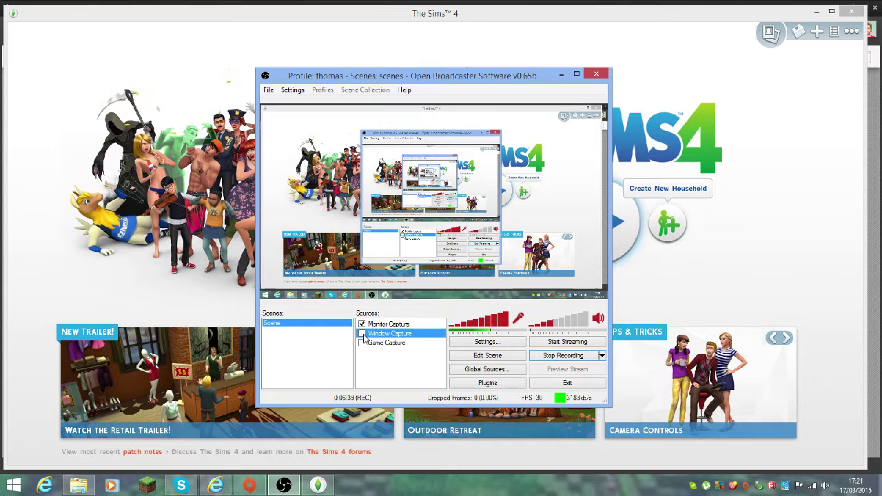
click(362, 334)
right_click(363, 335)
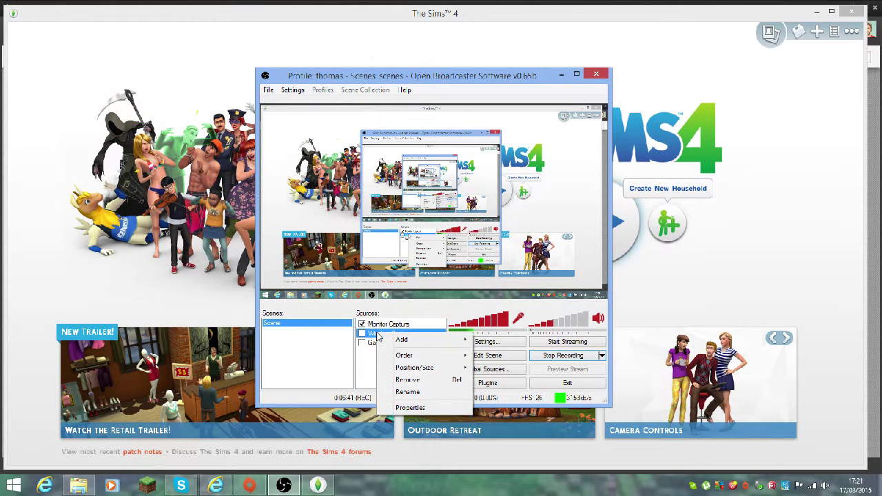
click(407, 392)
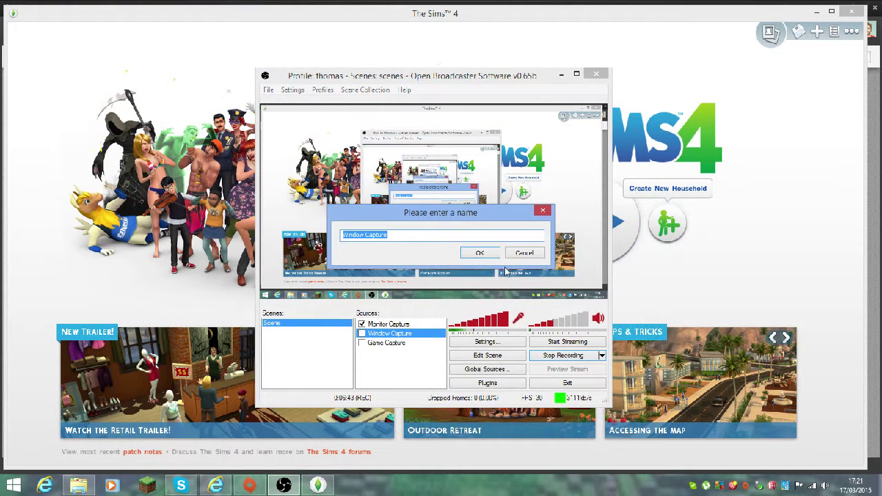
click(523, 253)
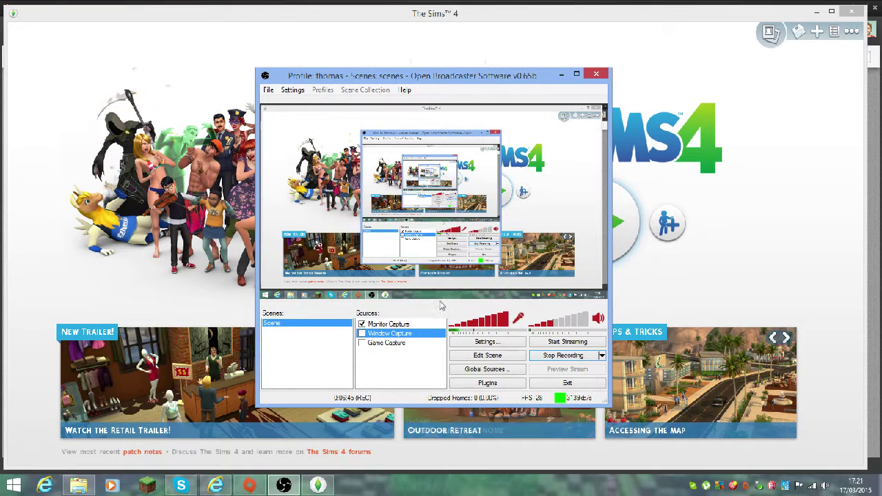
right_click(404, 334)
click(436, 384)
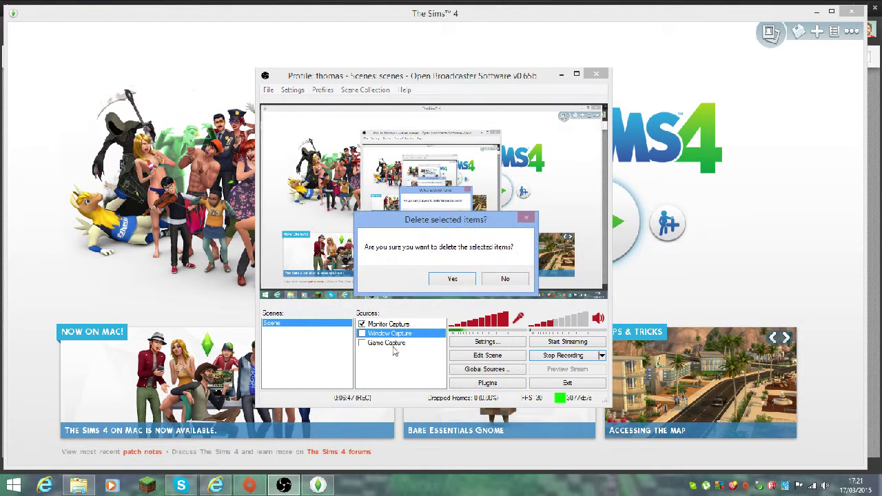
click(464, 283)
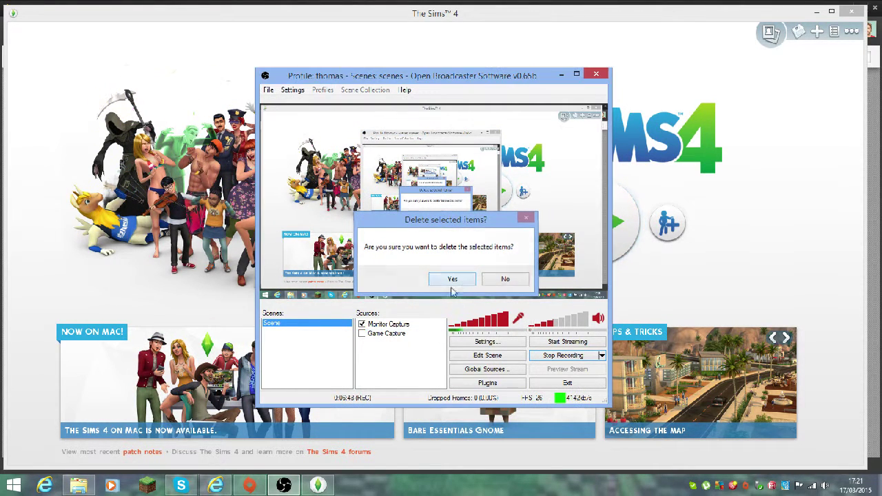
- Delete the Game Capture source so only Monitor Capture remains
click(409, 335)
key(Delete)
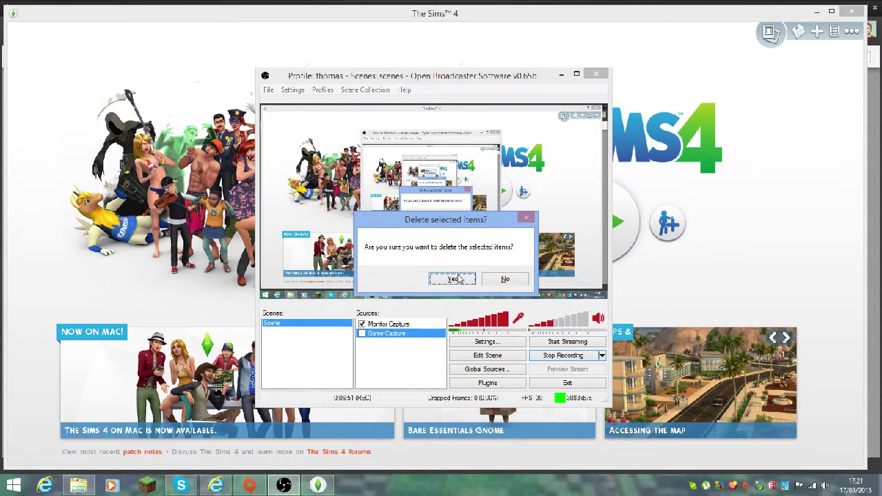
click(458, 279)
right_click(404, 342)
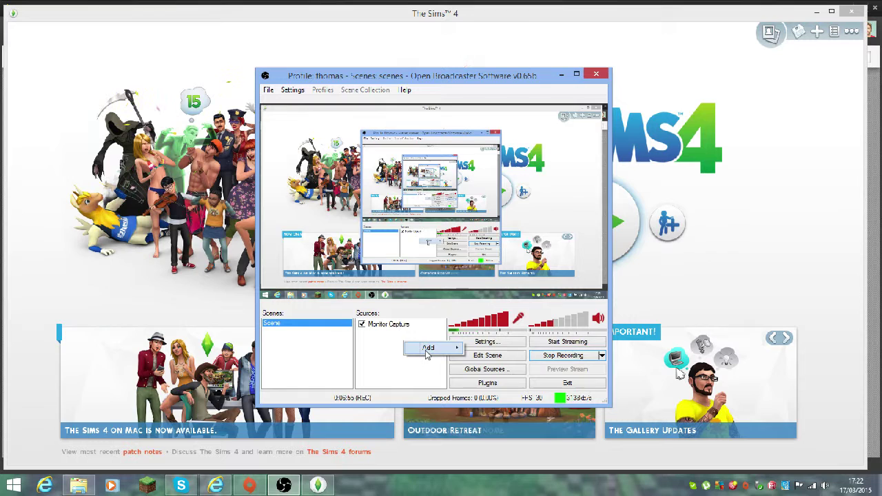
- Add a source named 'Window Capture' set to capture The Sims™ 4 window
mouse_move(427, 349)
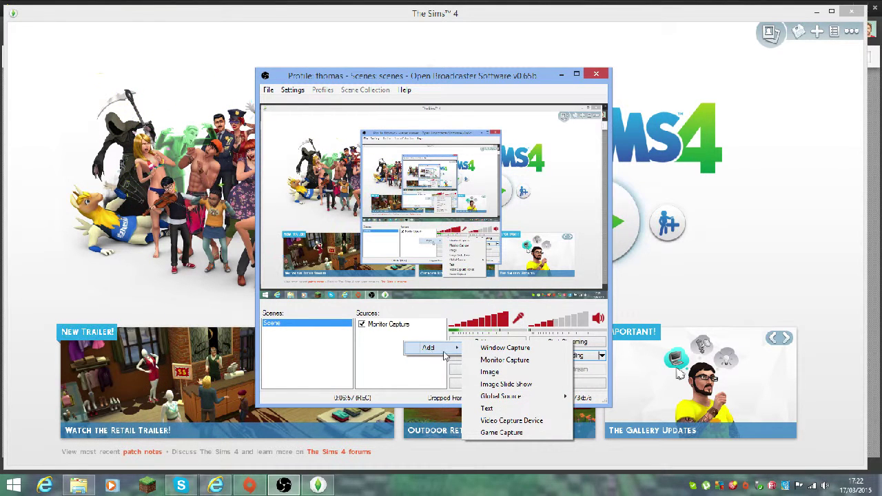
click(503, 348)
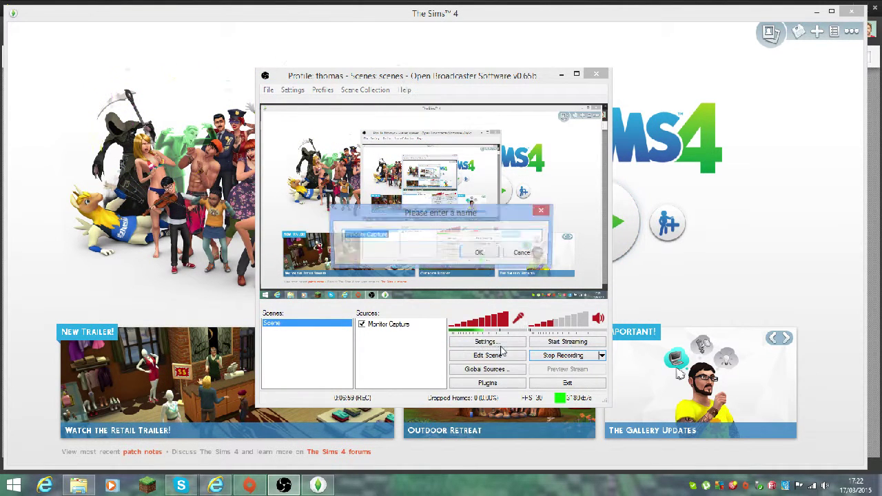
click(481, 254)
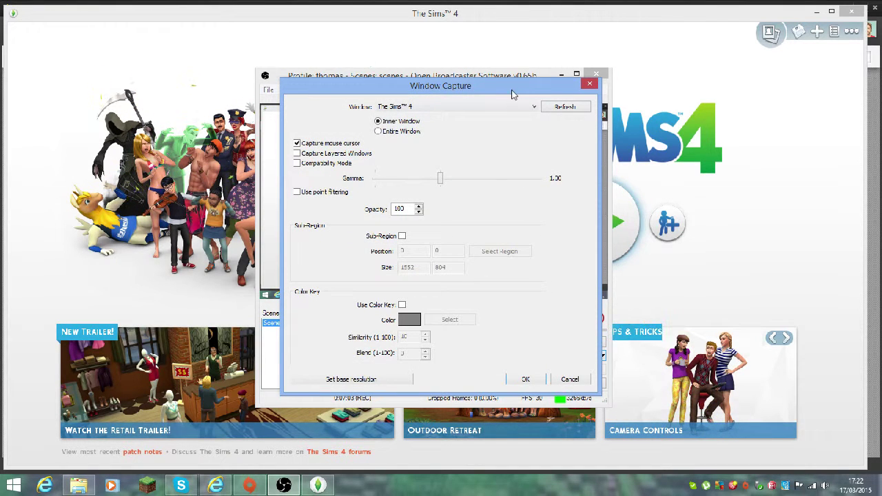
drag(475, 81, 510, 78)
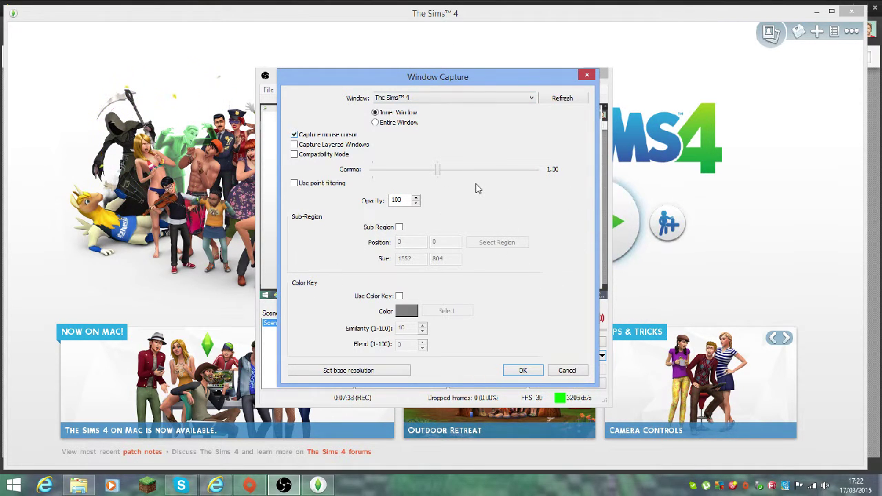
click(417, 98)
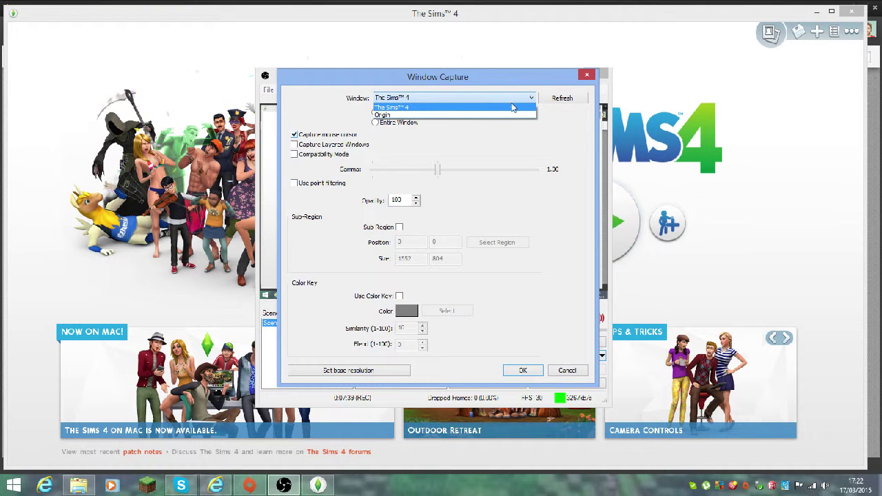
click(513, 108)
click(496, 99)
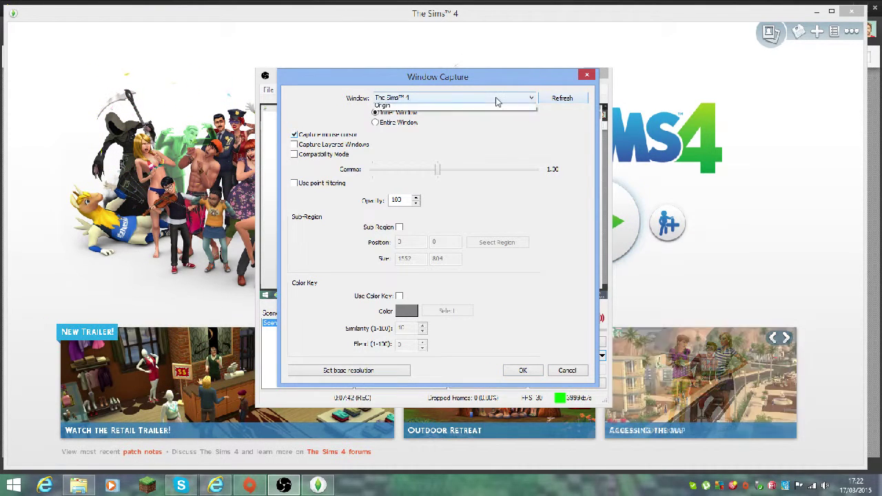
click(496, 99)
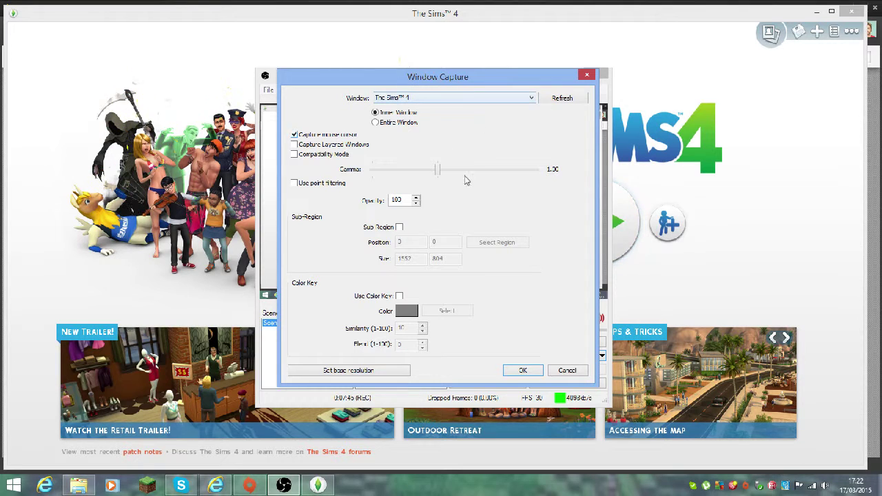
click(478, 99)
click(479, 99)
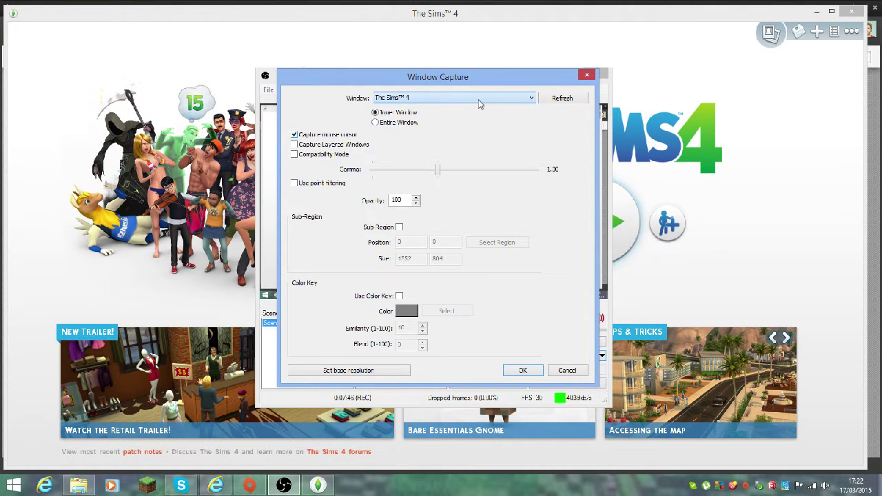
click(518, 372)
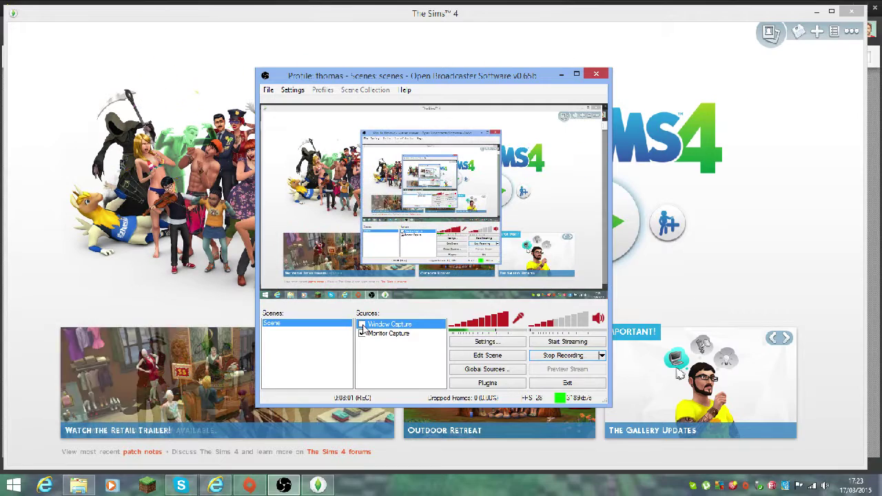
- Tick Monitor Capture in the Sources list to show the full desktop
click(362, 333)
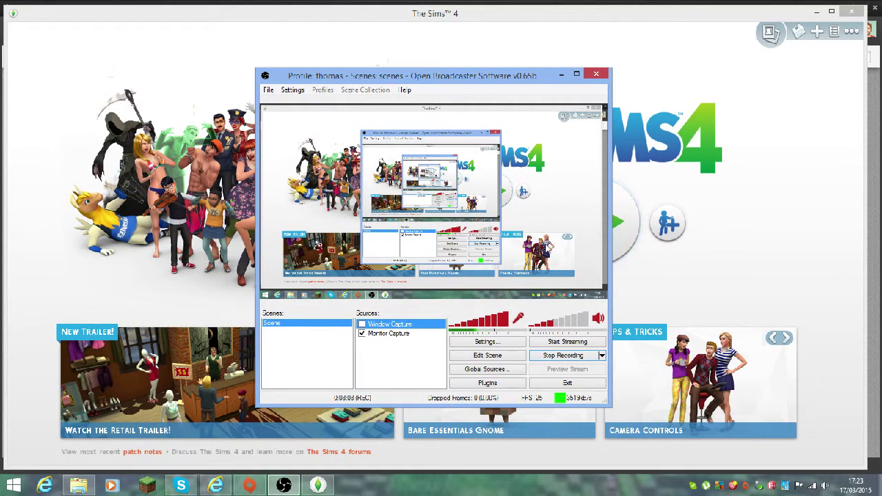
- Apply Position/Size > Fit to screen to the Monitor Capture source
right_click(452, 204)
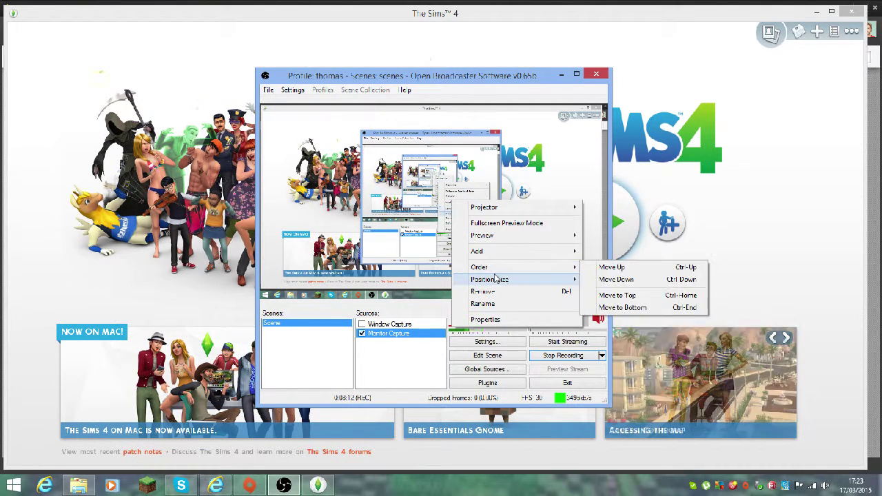
mouse_move(500, 280)
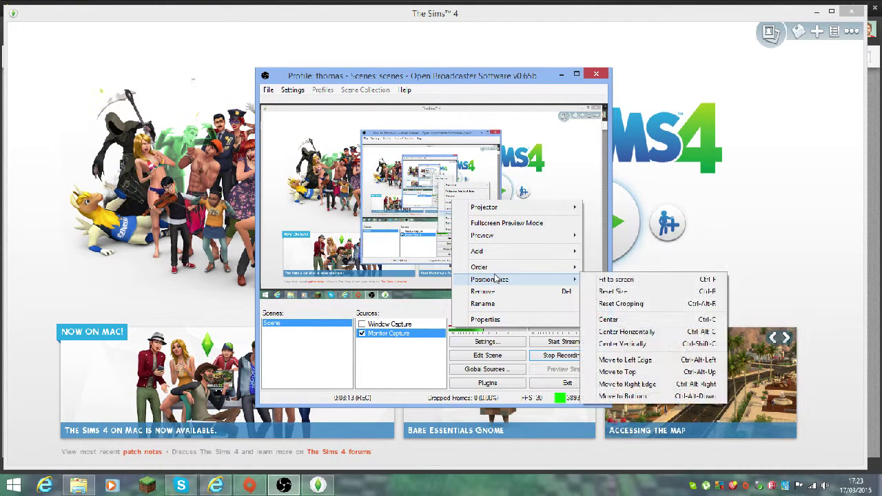
click(609, 281)
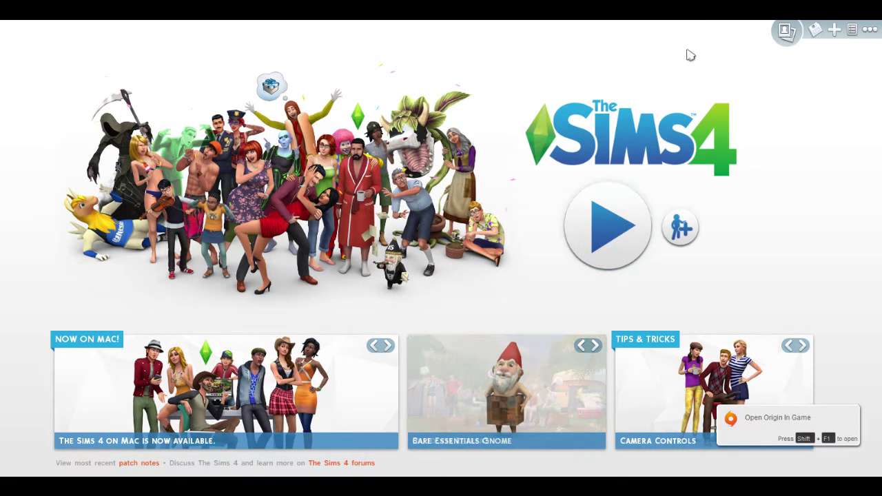
- Load the Build Mode save, switch the map to Oasis Springs, and return to OBS
click(816, 31)
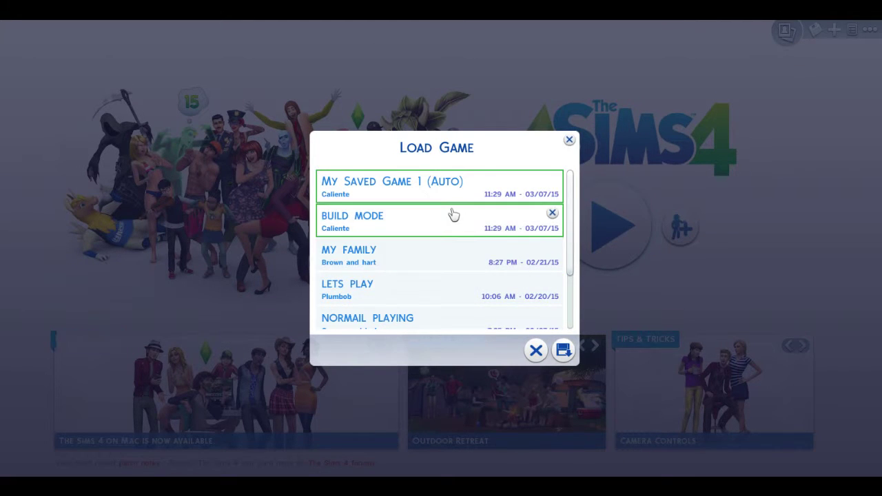
click(453, 215)
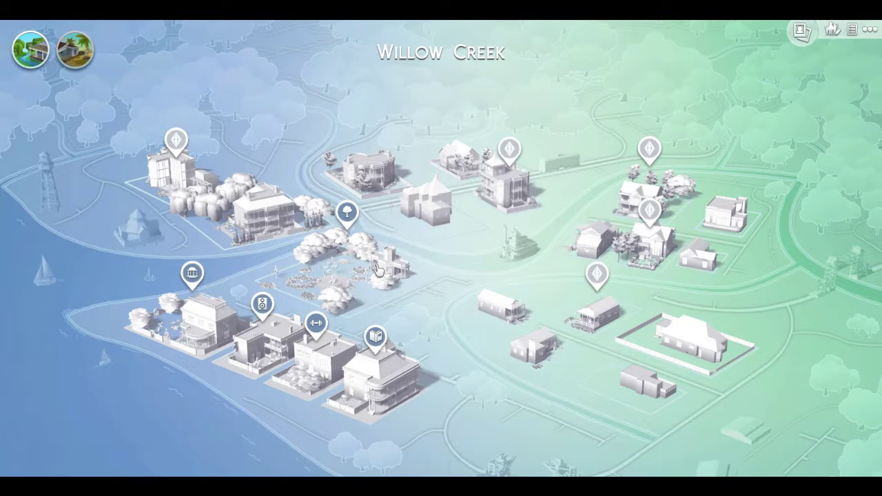
click(74, 50)
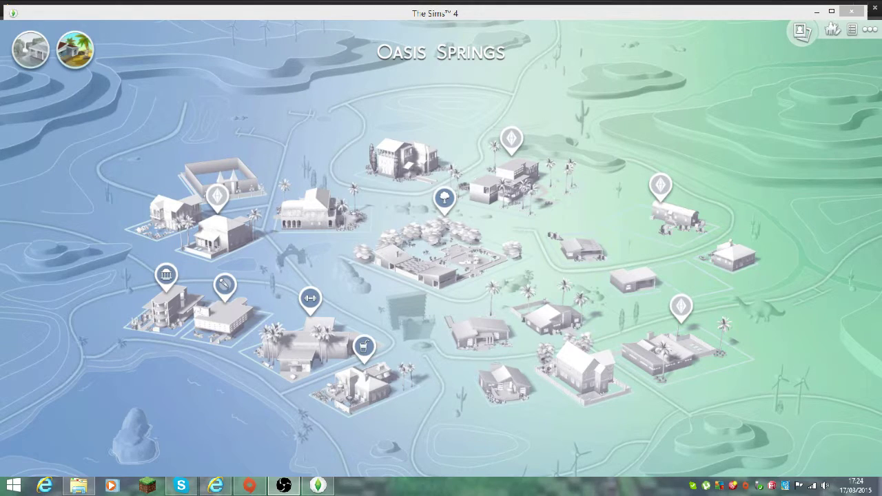
key(alt+Tab)
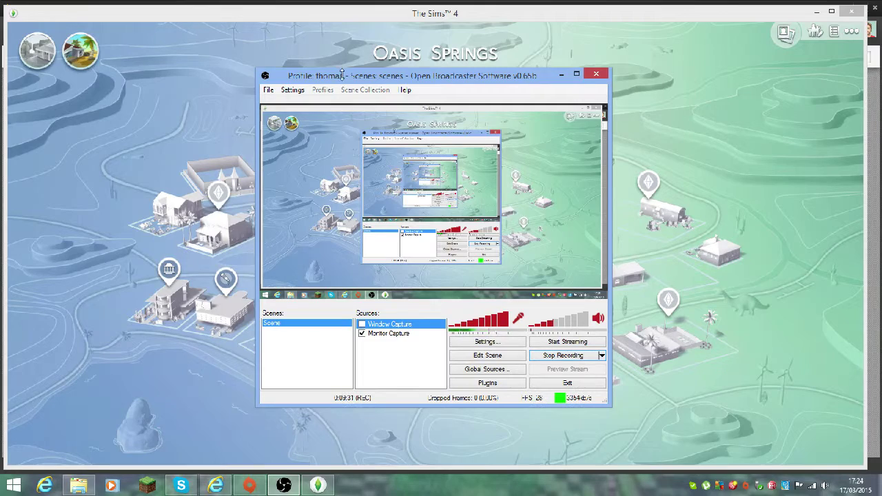
- Nudge the OBS window slightly up and to the right over the game
drag(341, 75, 314, 95)
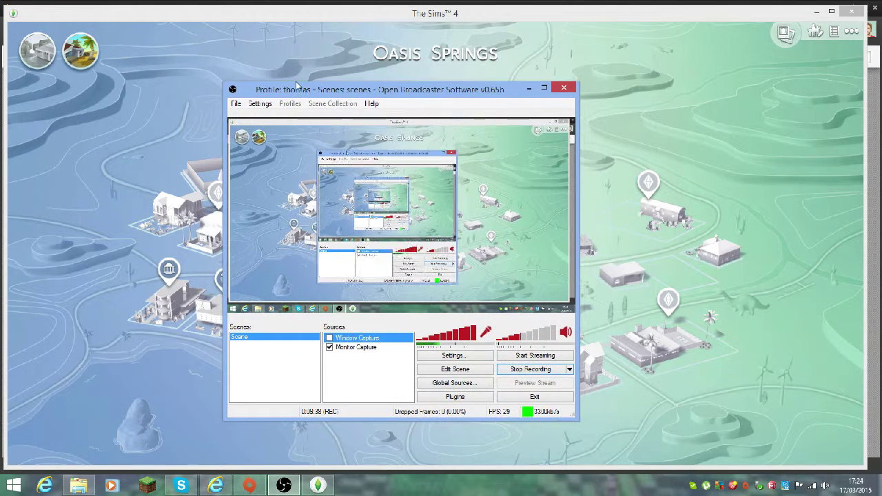
drag(319, 91, 328, 87)
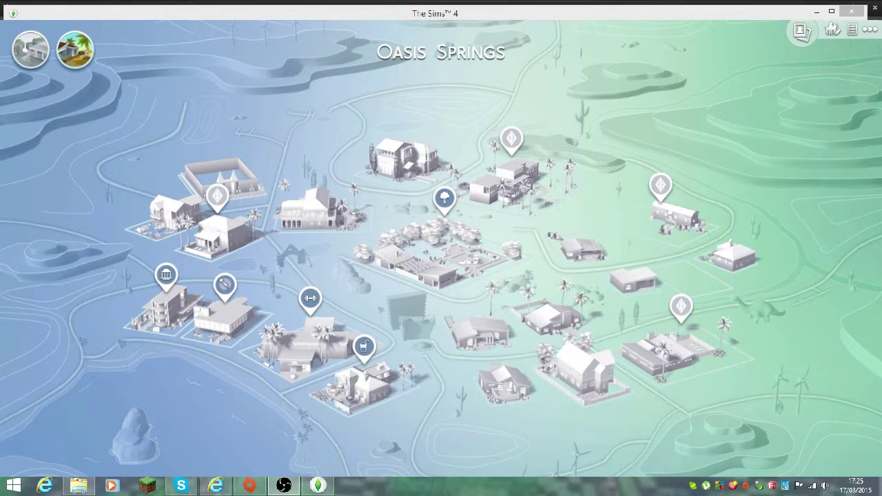
- Turn off Window Capture and minimize The Sims 4 and the Origin launcher
click(340, 336)
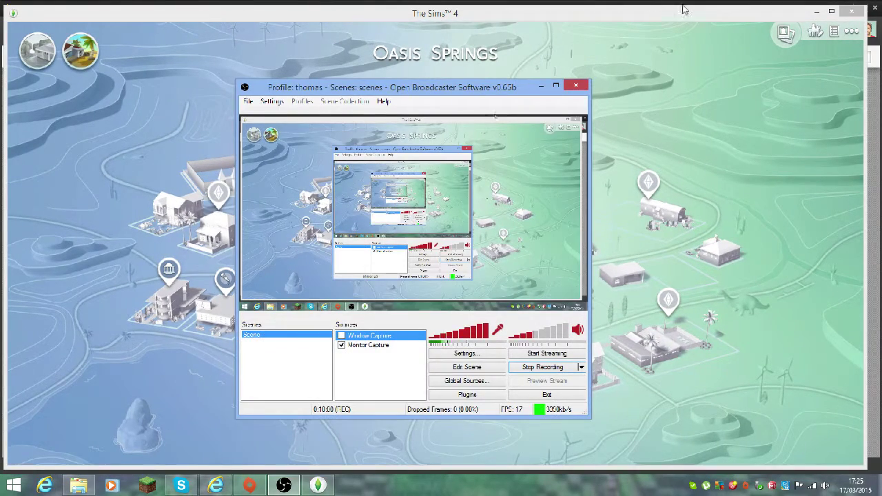
click(814, 12)
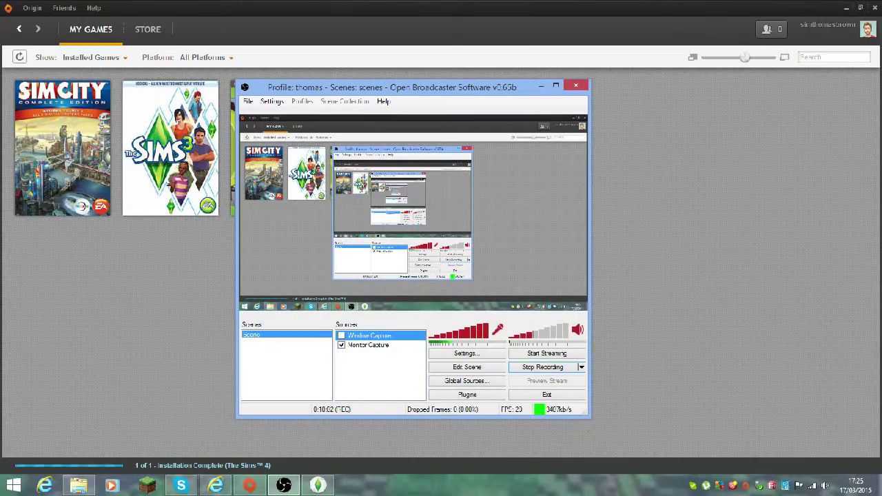
click(851, 9)
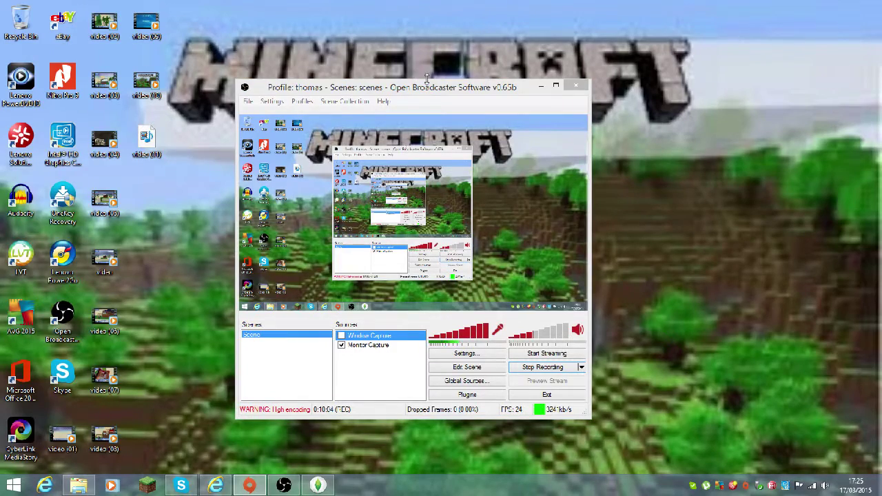
- Move OBS right, minimize it, and restore it from the taskbar over the desktop
drag(438, 88, 545, 85)
click(647, 82)
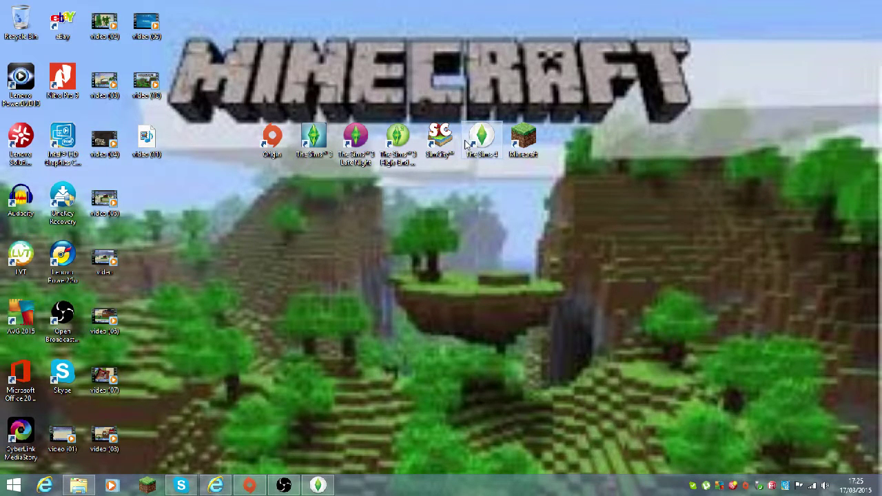
click(295, 486)
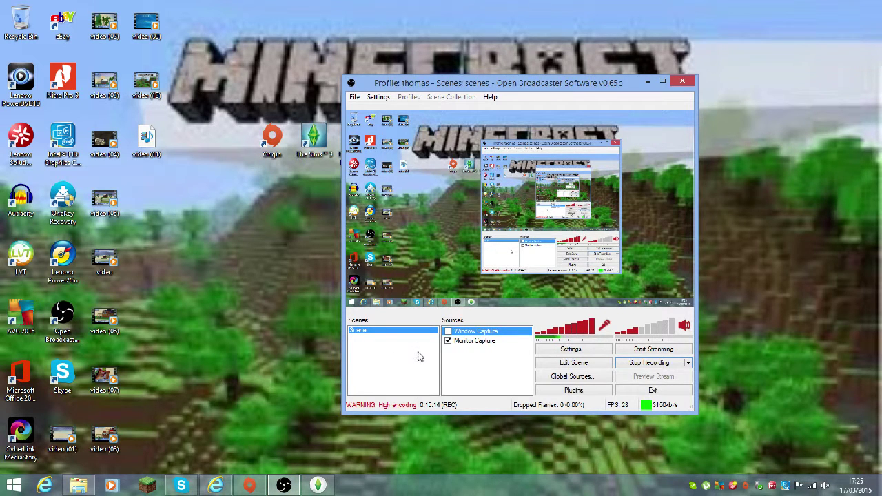